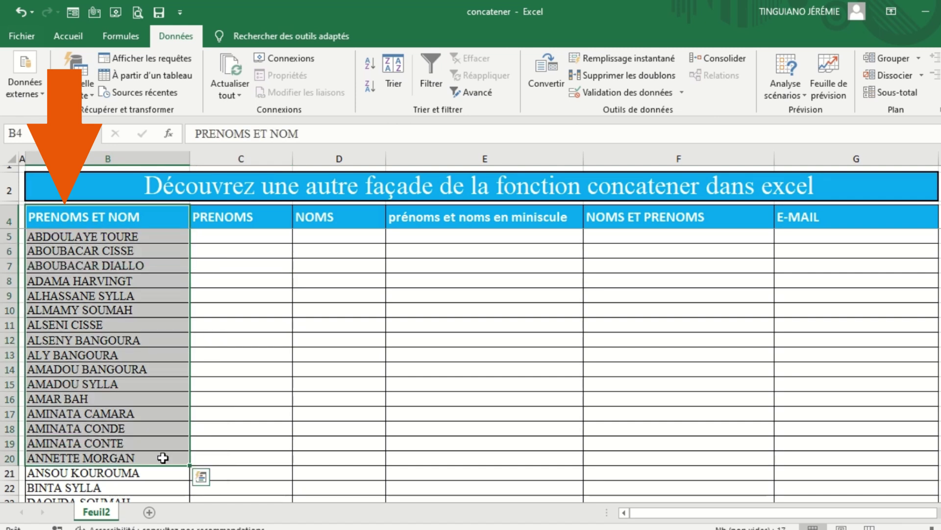
click(254, 235)
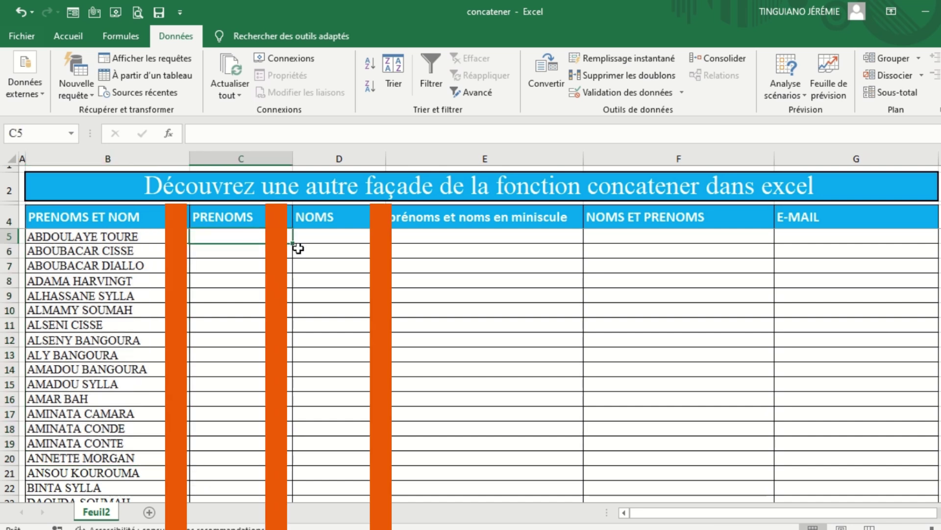
click(347, 244)
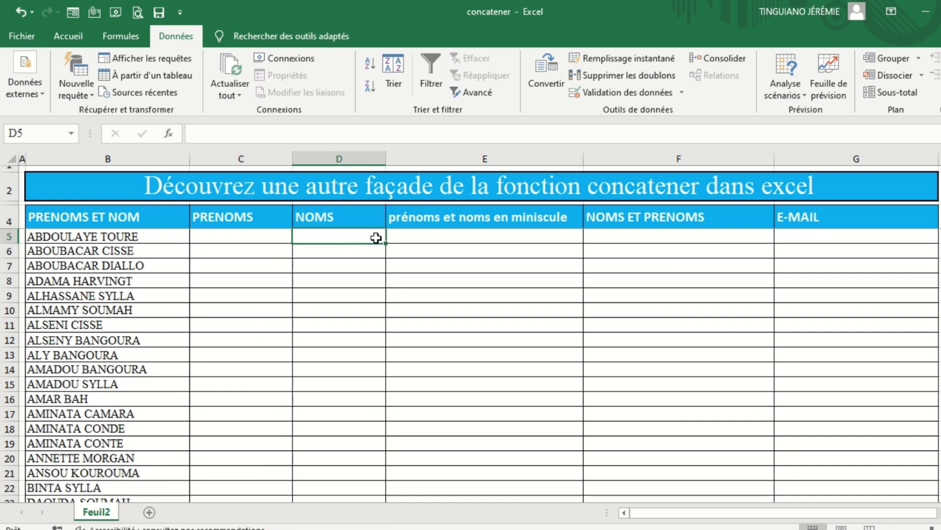
click(466, 238)
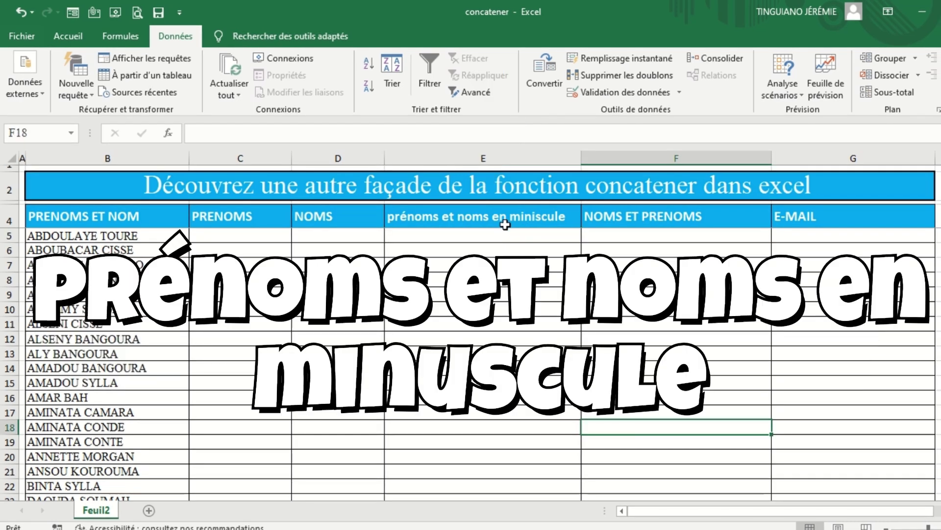
click(505, 221)
drag(505, 221, 518, 480)
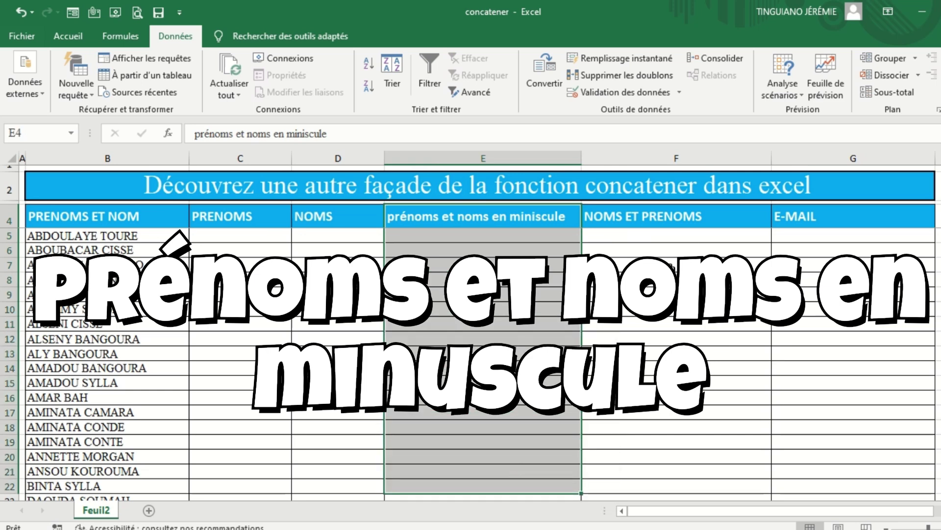
drag(672, 234, 691, 506)
scroll(827, 445, up, 2)
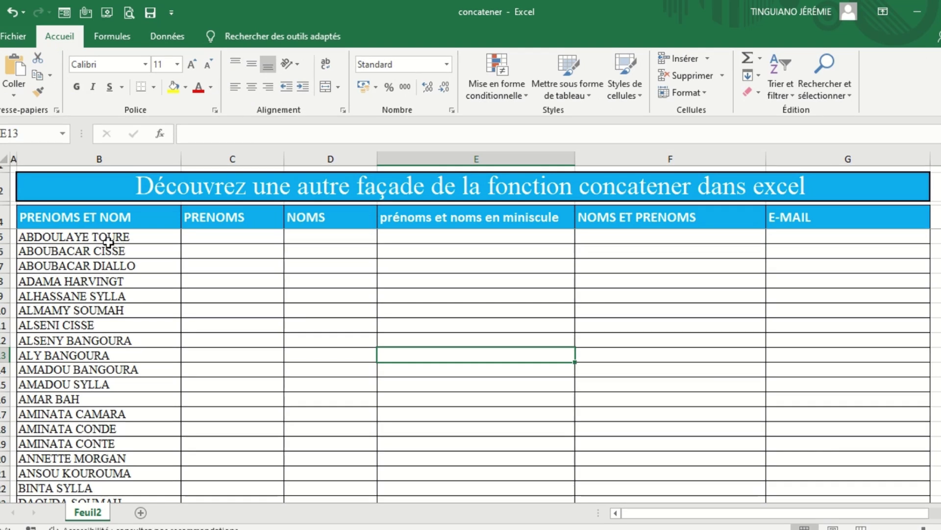
Start converting the full name in B5 into separate columns, choosing fixed width and keeping the proposed column break.
click(109, 237)
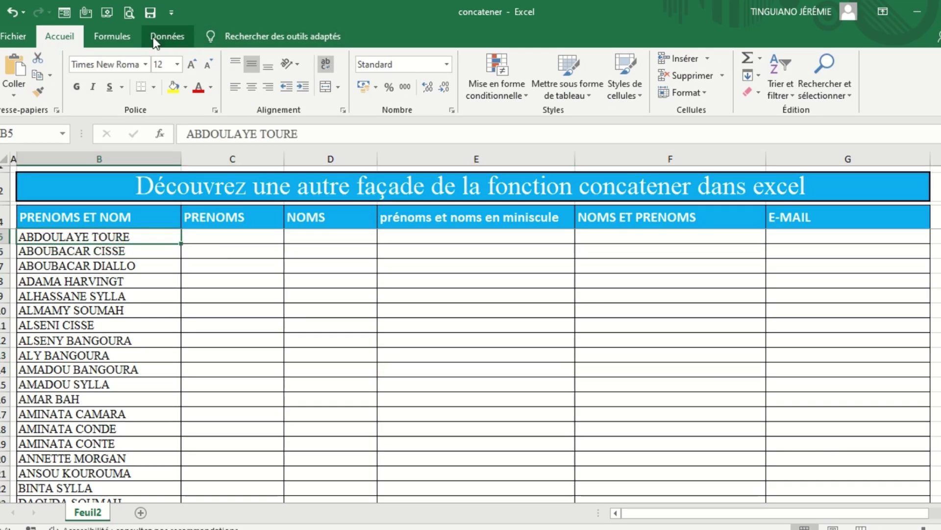
click(172, 48)
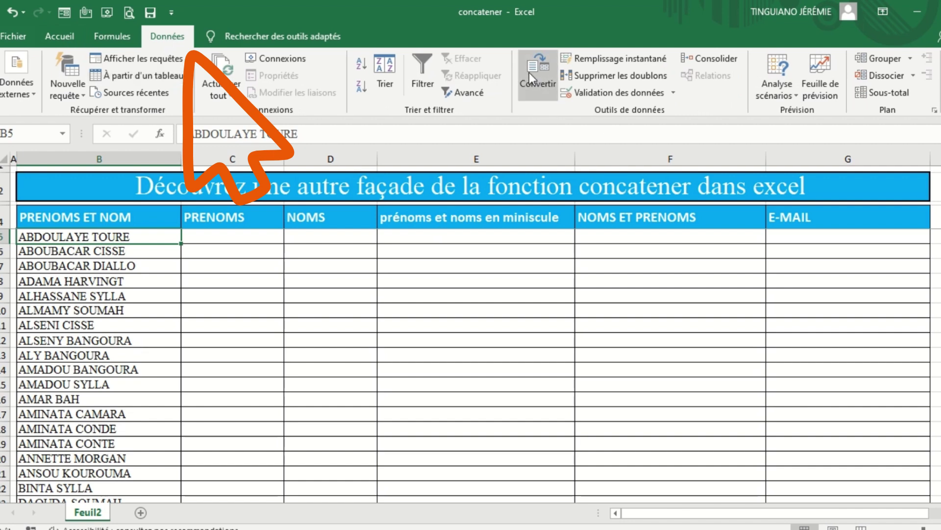
click(540, 80)
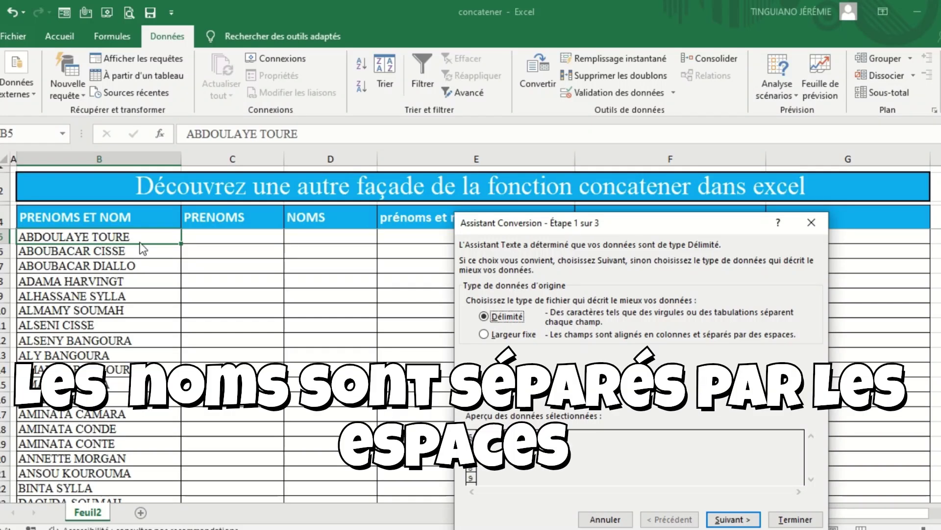
click(489, 335)
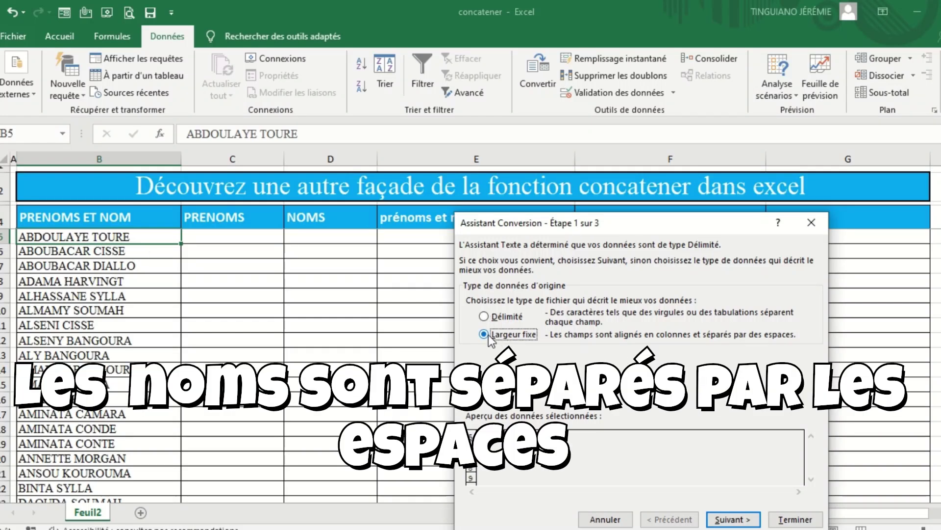
click(741, 520)
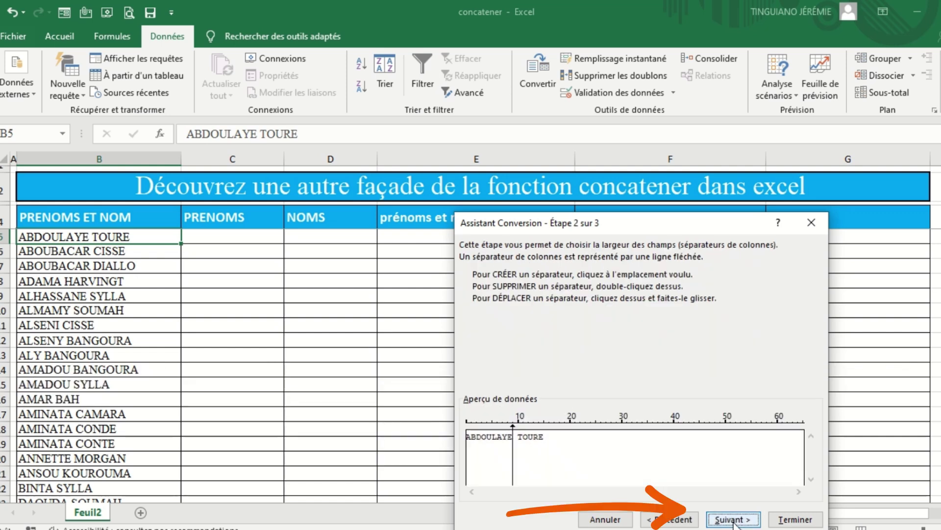
click(734, 521)
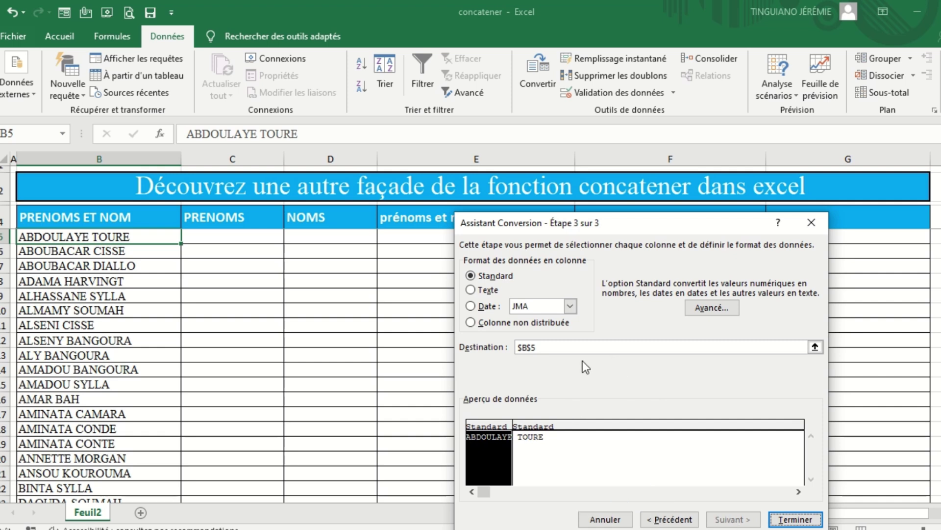
Set the conversion destination to $C$5 and finish the split, accepting replacement of existing data.
click(563, 348)
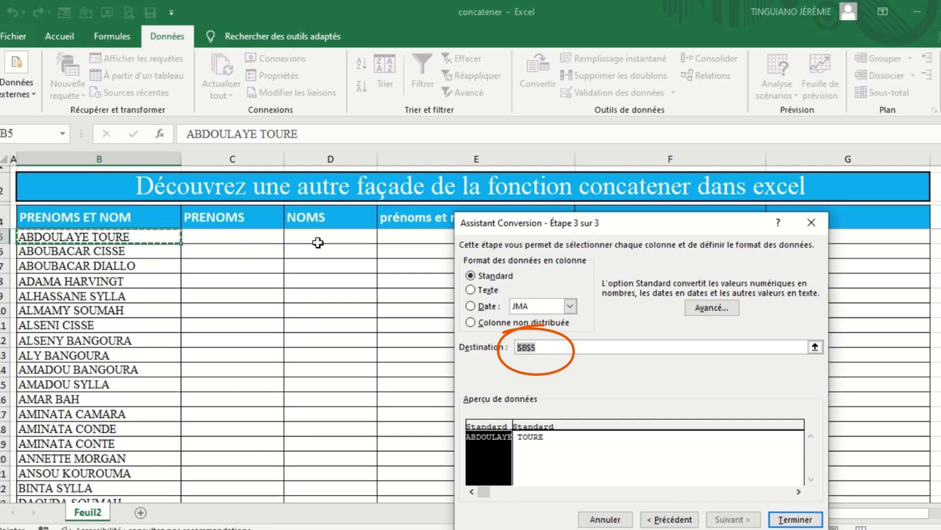
click(527, 346)
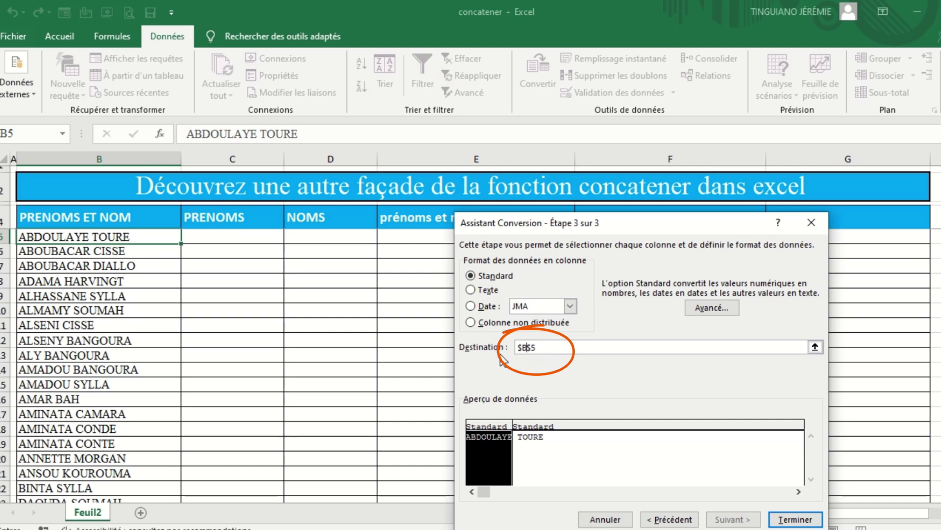
key(BackSpace)
text(C)
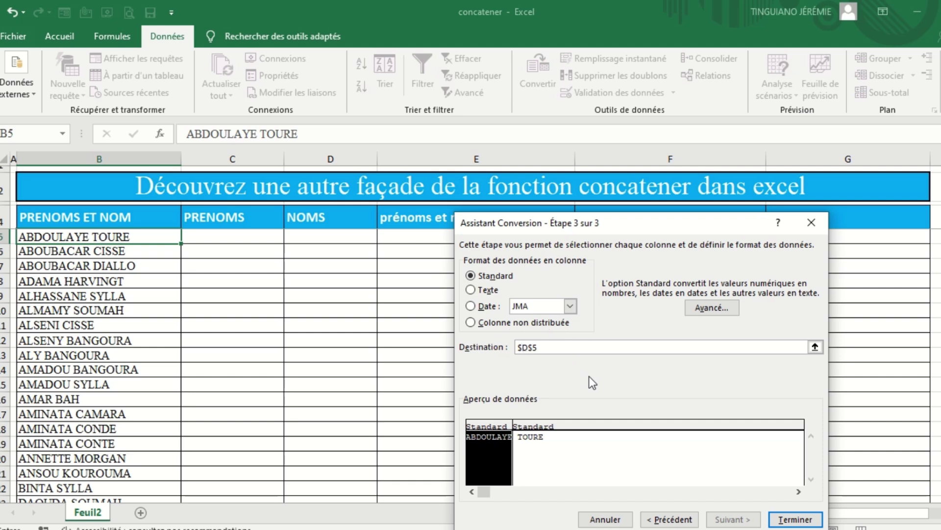
key(BackSpace)
text(C)
click(796, 520)
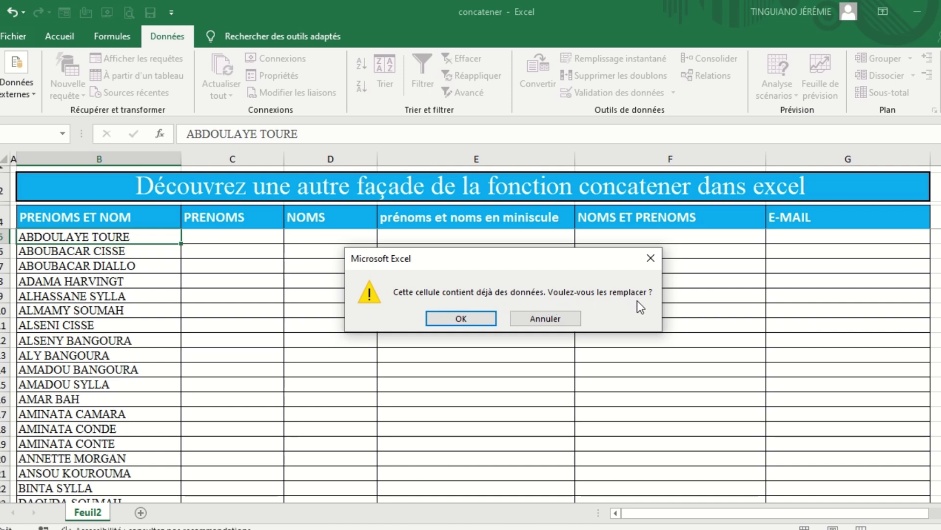
click(466, 320)
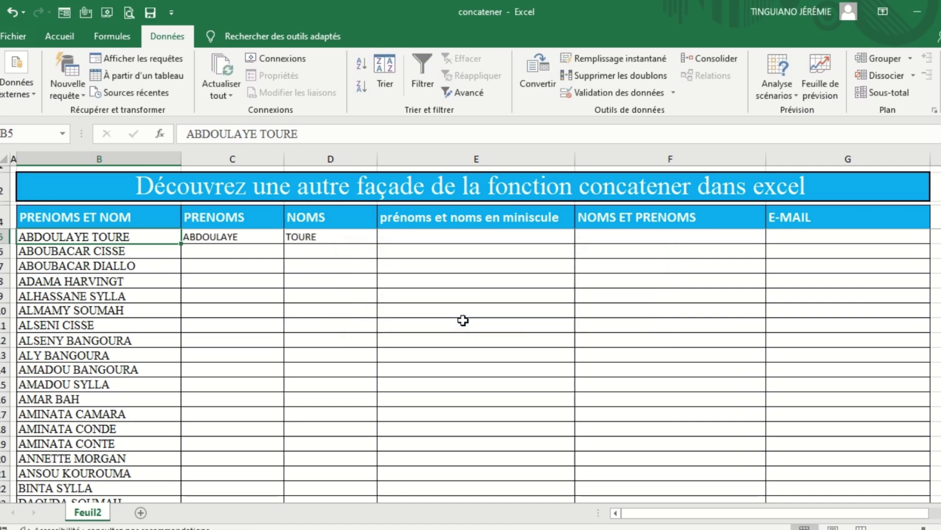
Use Flash Fill to complete the PRENOMS column from C6 and the NOMS column from D6.
click(253, 252)
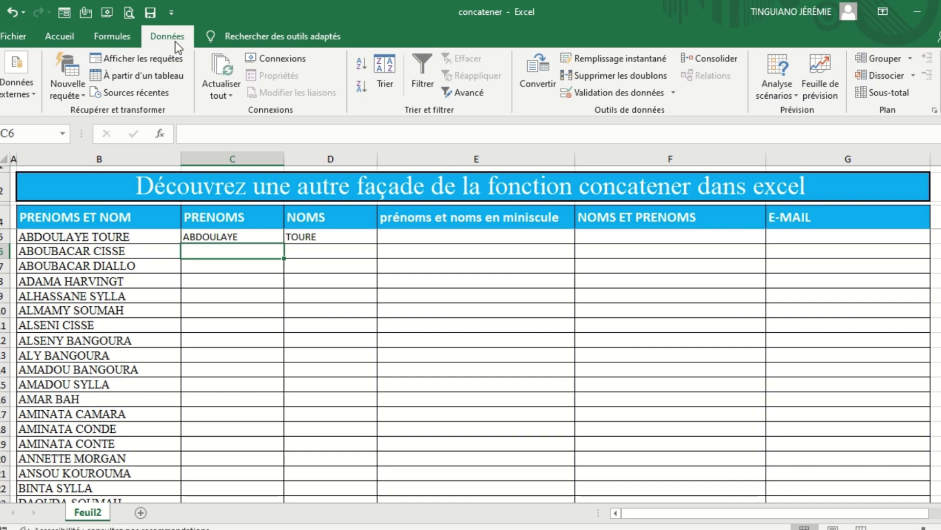
click(624, 63)
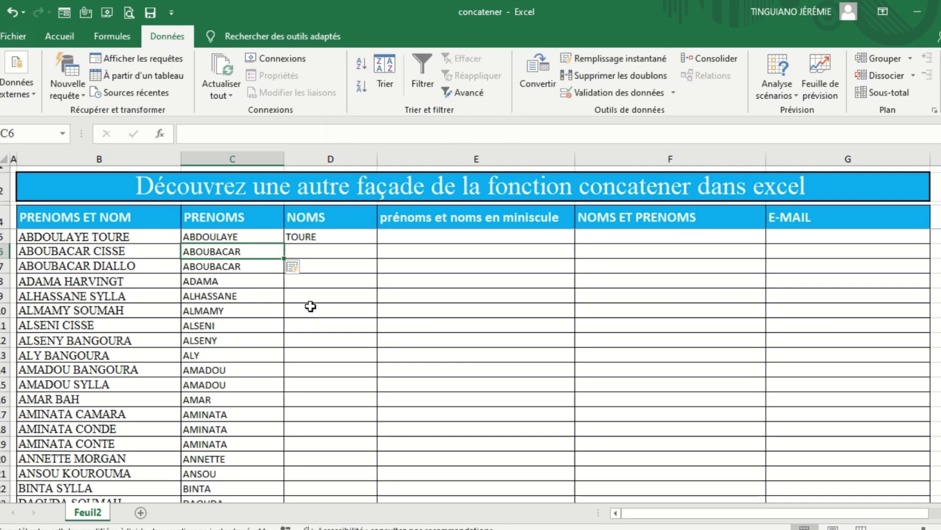
click(329, 251)
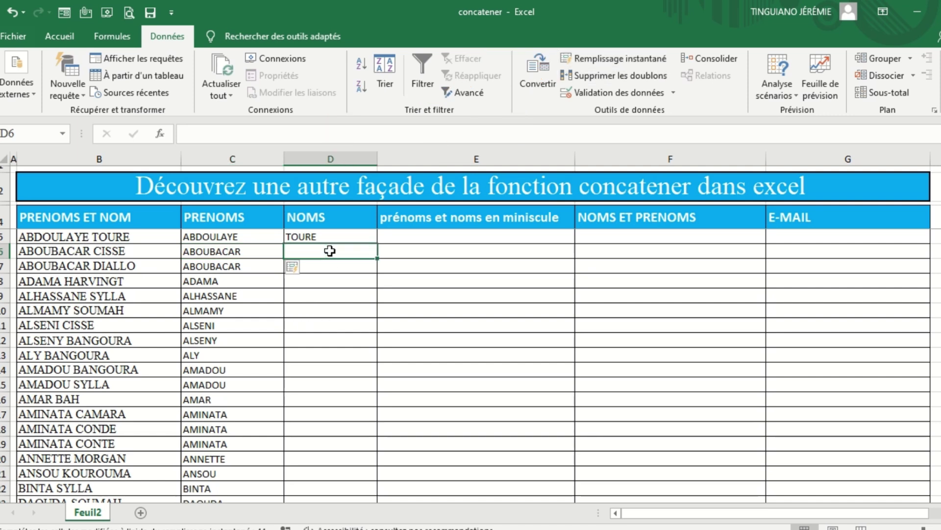
key(ctrl+e)
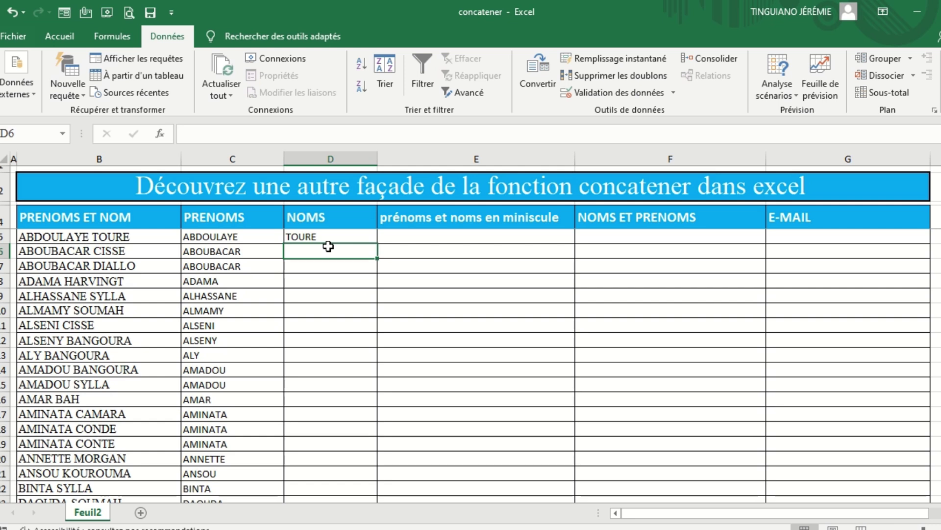
click(339, 235)
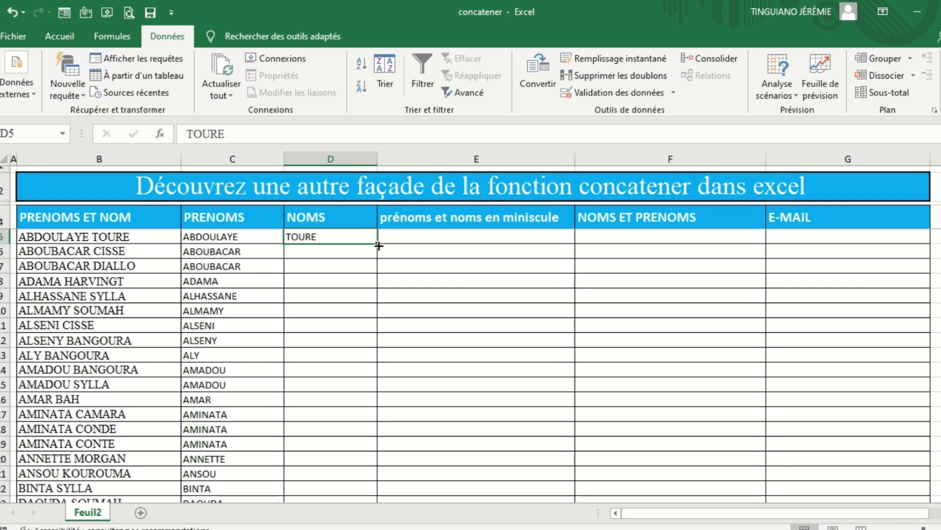
click(331, 251)
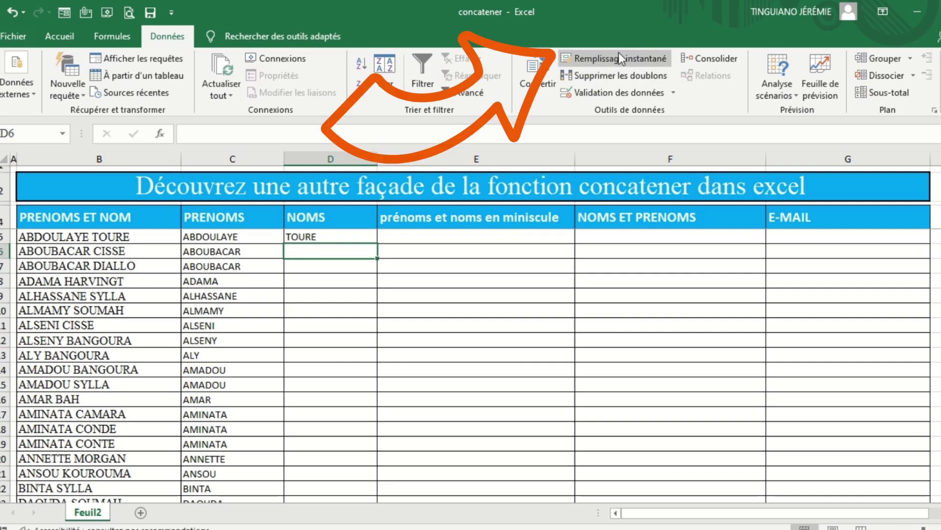
click(611, 63)
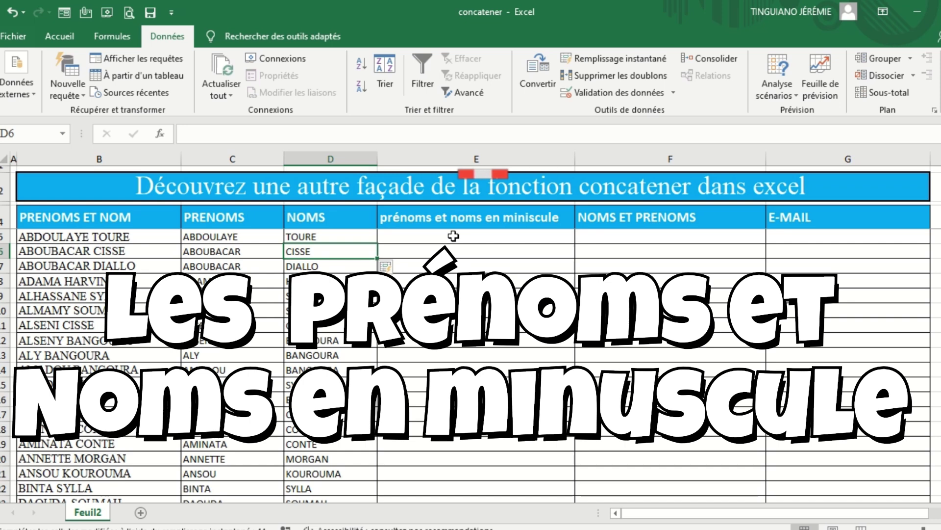
Insert a CONCATENER function in E5 that joins C5, a space " " and D5.
click(453, 236)
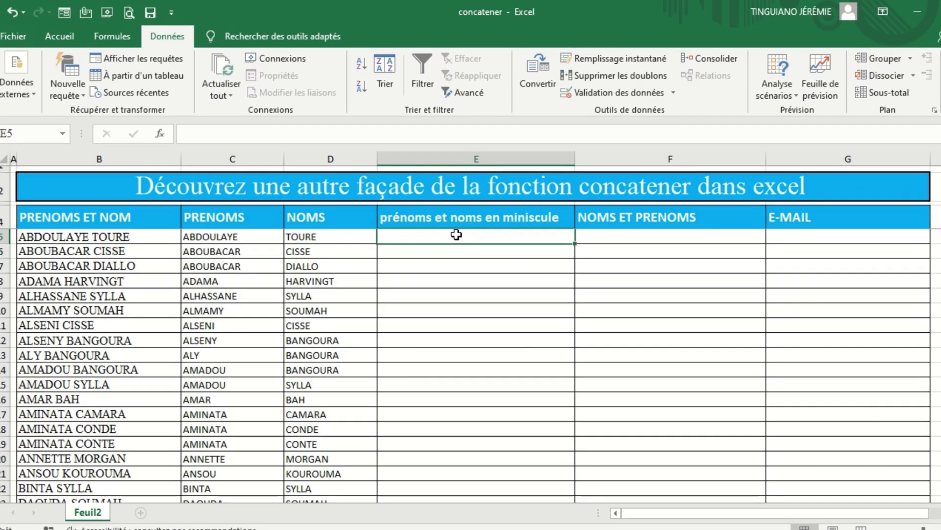
click(119, 33)
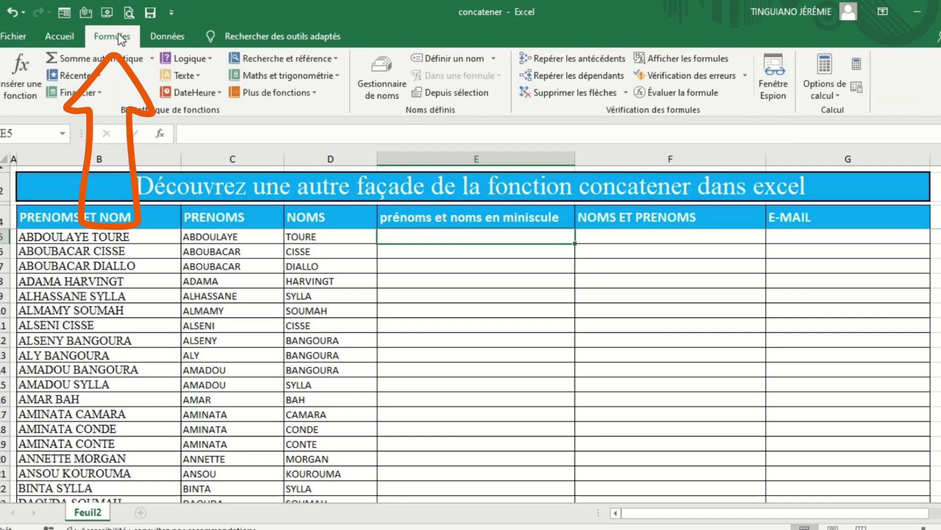
click(192, 76)
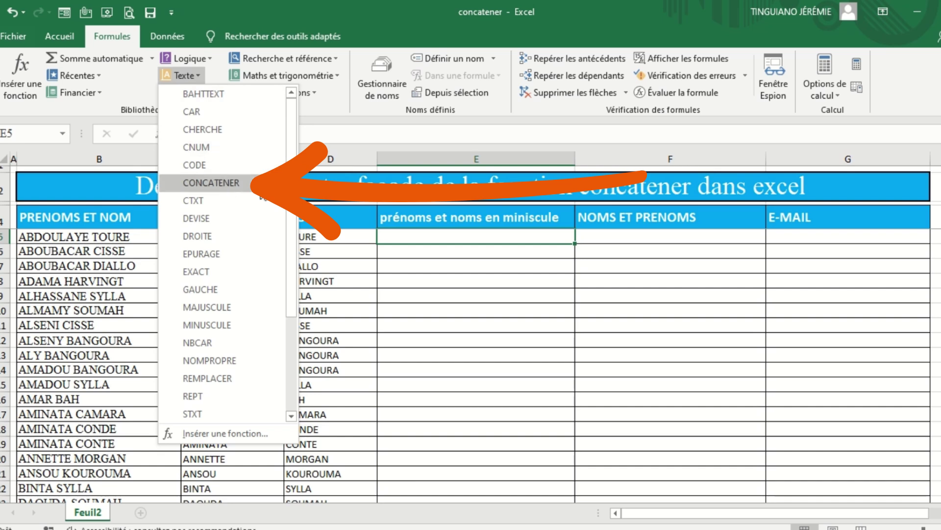
click(201, 183)
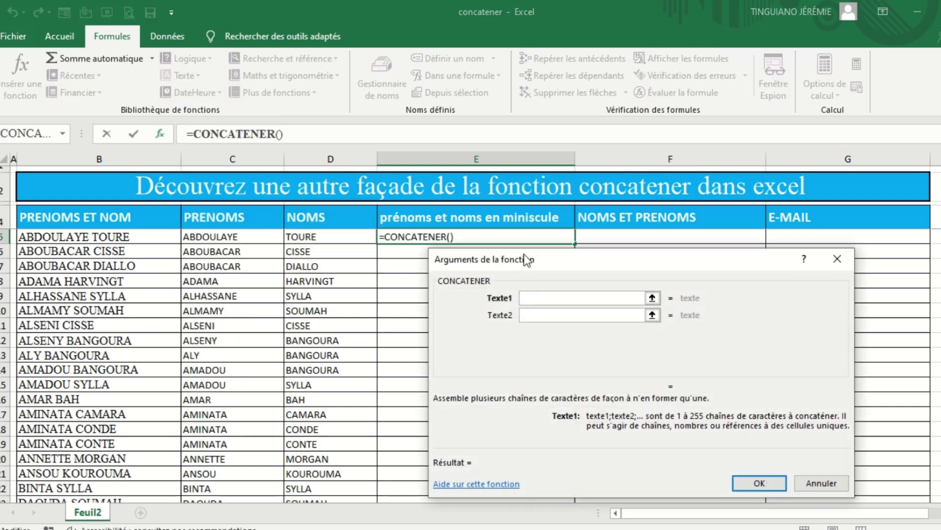
click(226, 236)
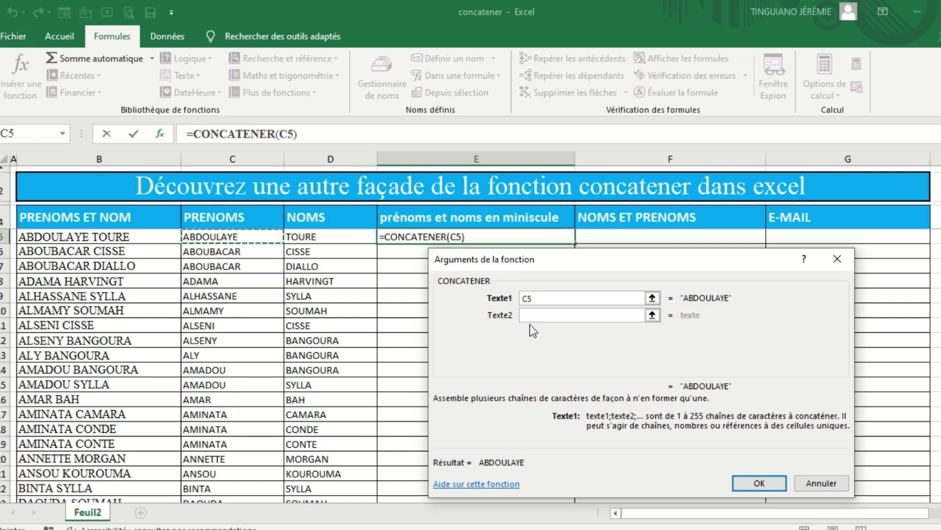
click(547, 315)
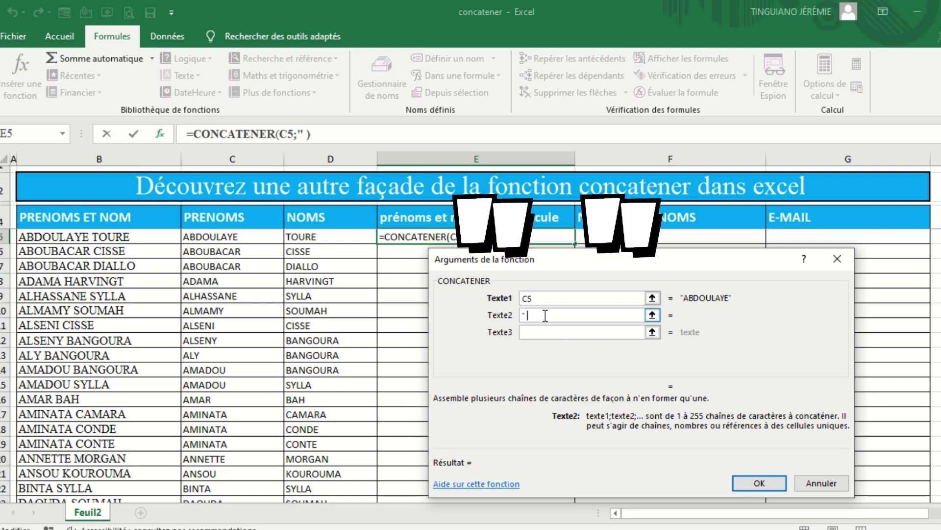
text(")
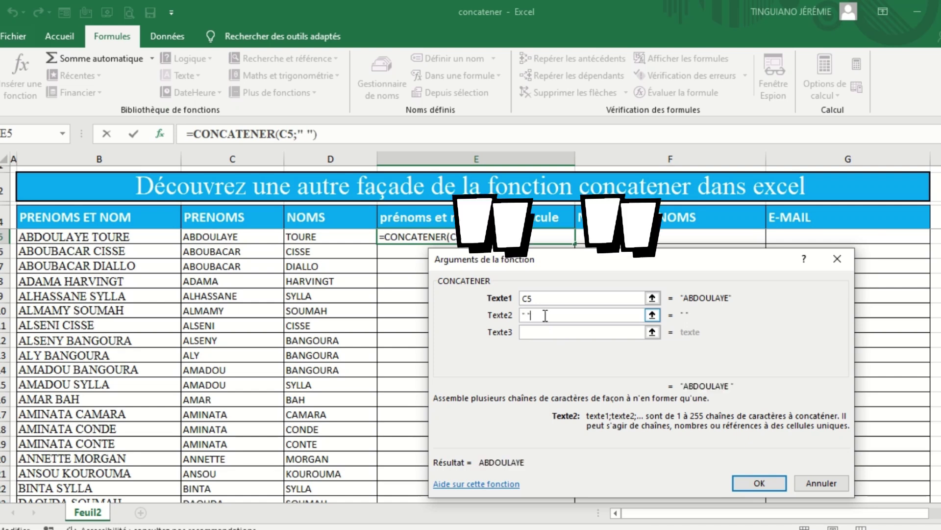
click(543, 336)
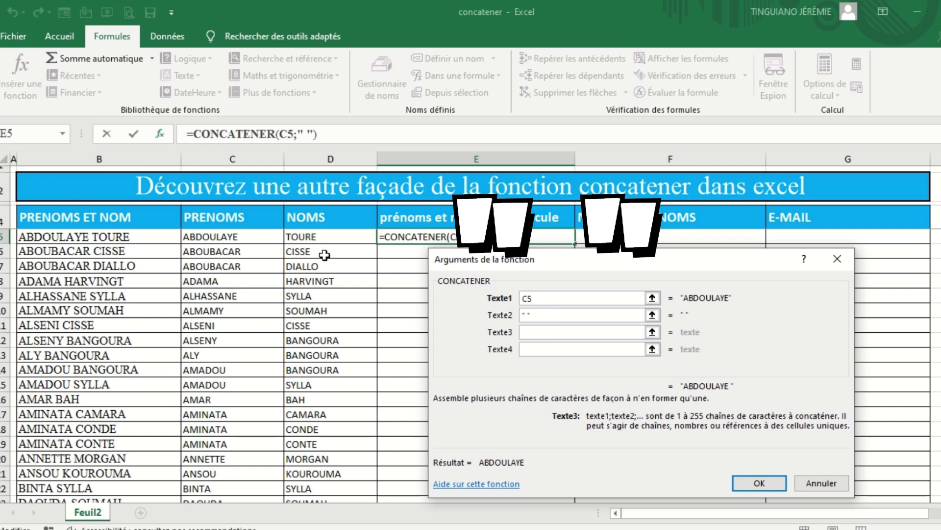
click(321, 237)
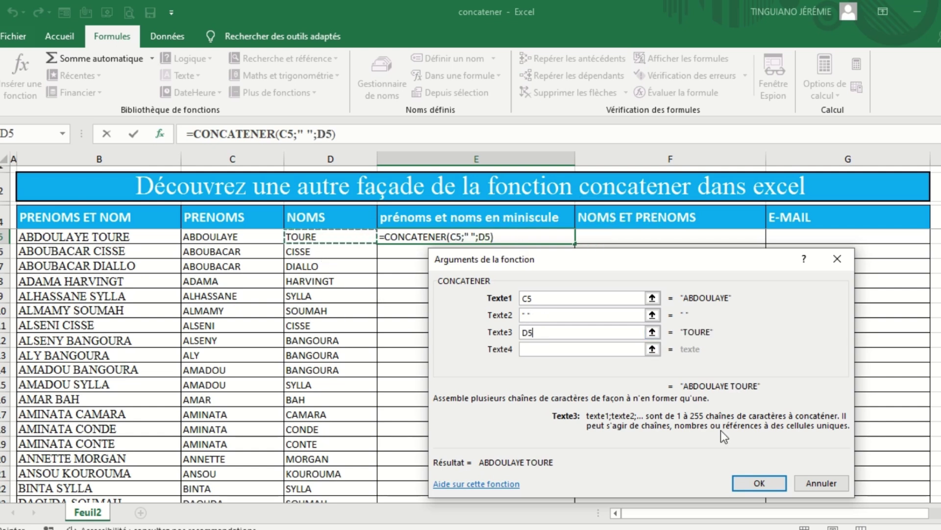
click(759, 484)
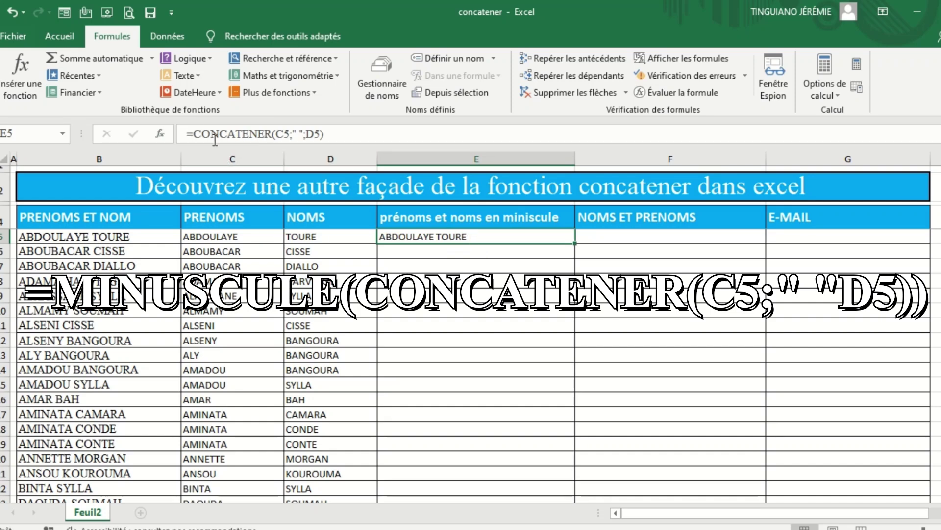
Wrap the CONCATENER formula in E5 in the MINUSCULE function and copy it down the lowercase names column.
click(194, 132)
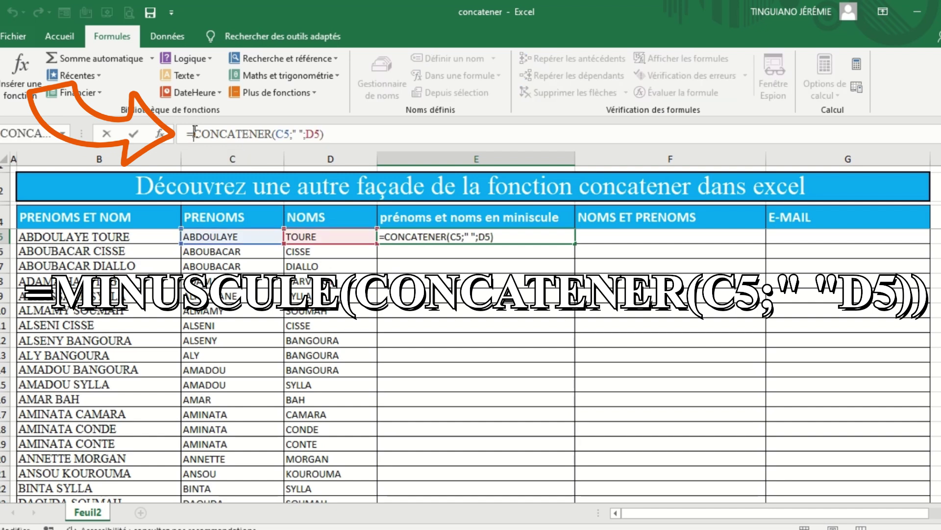
text(minu)
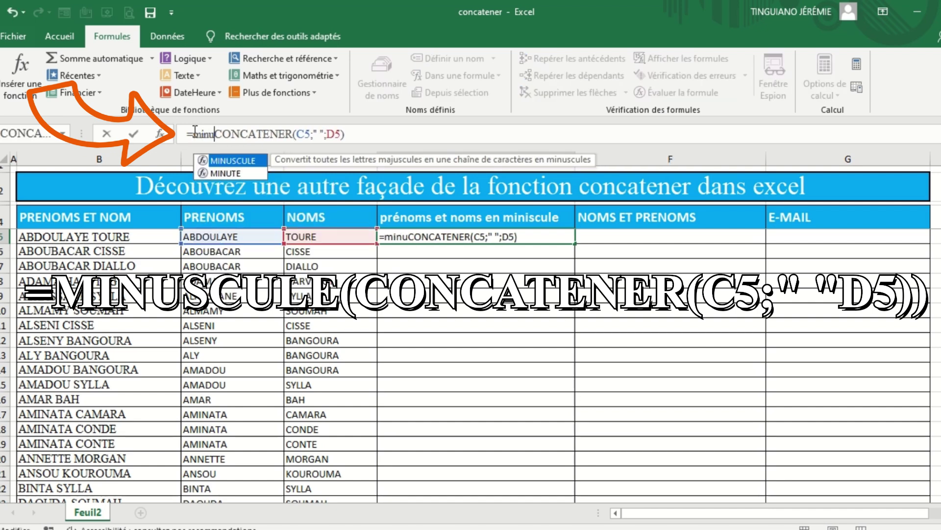
double_click(258, 162)
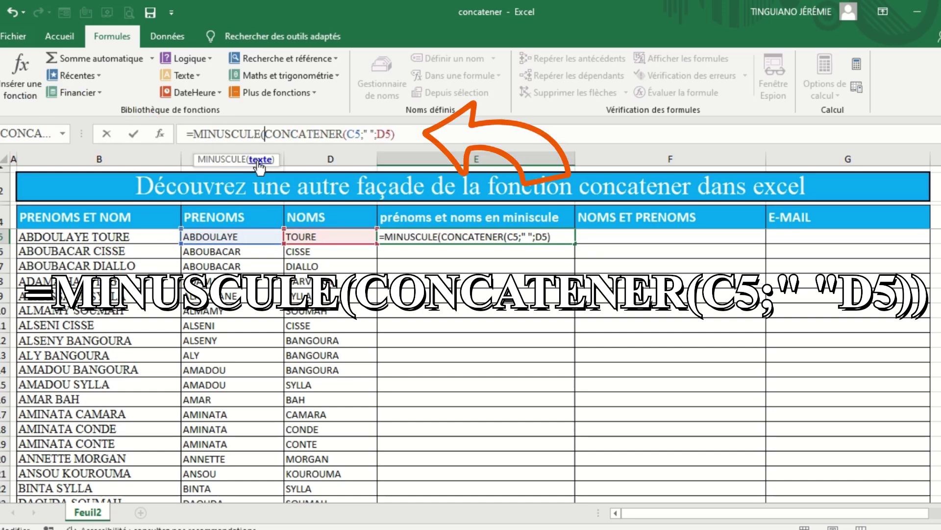
click(415, 133)
text())
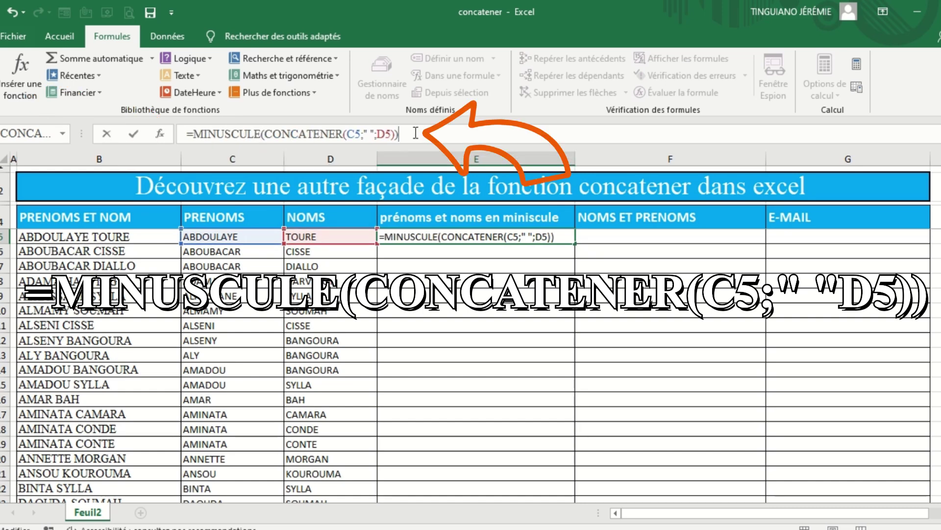
key(Return)
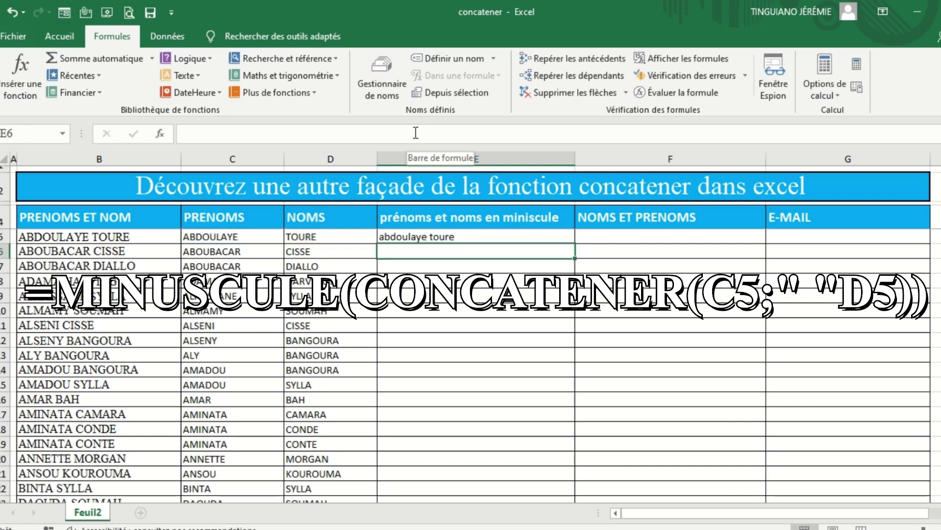
click(480, 236)
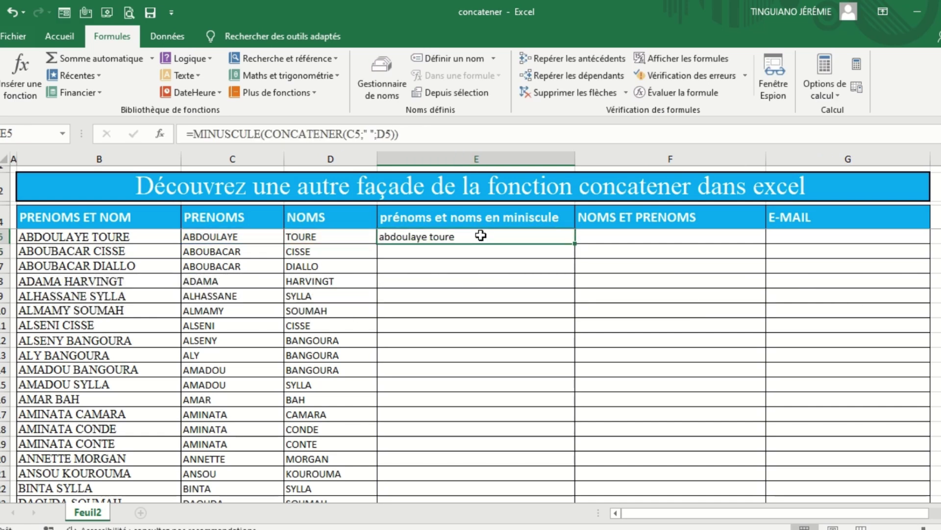
double_click(574, 244)
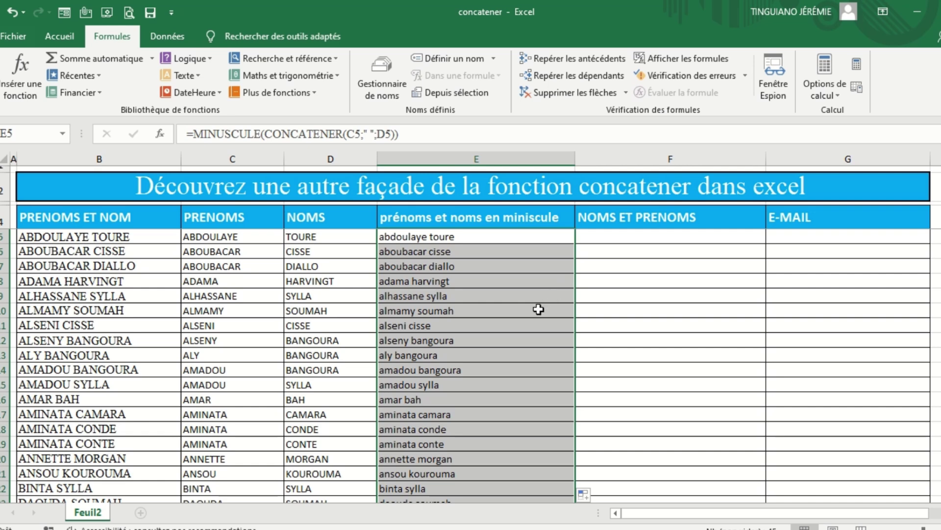
Enter =MAJUSCULE(E5) in F5 and copy the formula down the NOMS ET PRENOMS column.
click(577, 237)
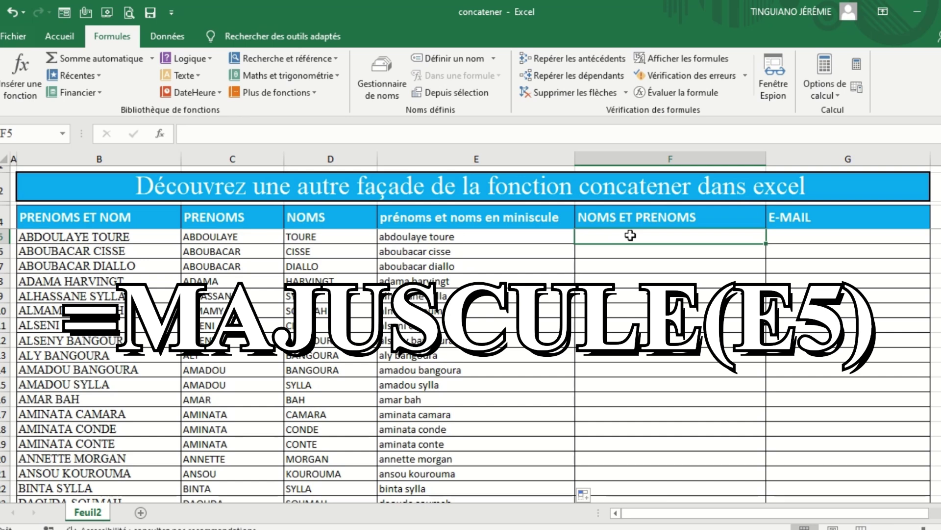
text(=)
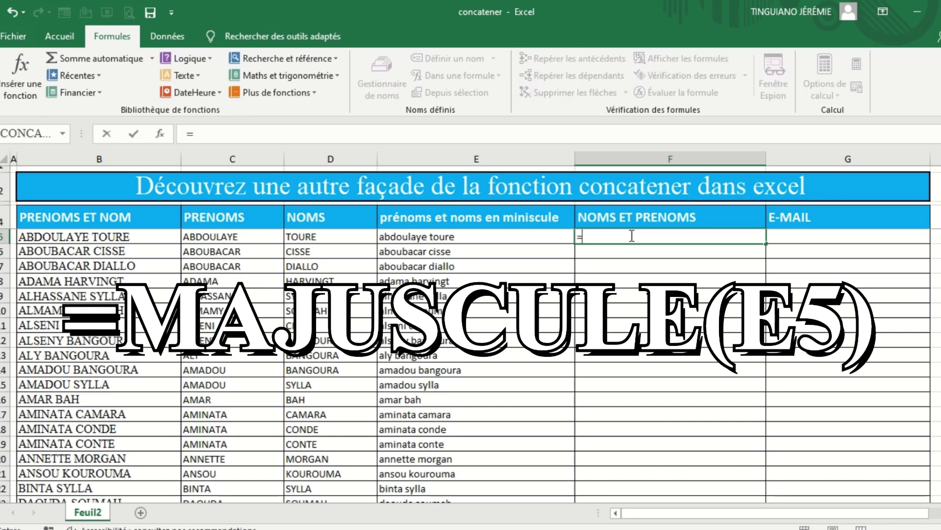
text(ma)
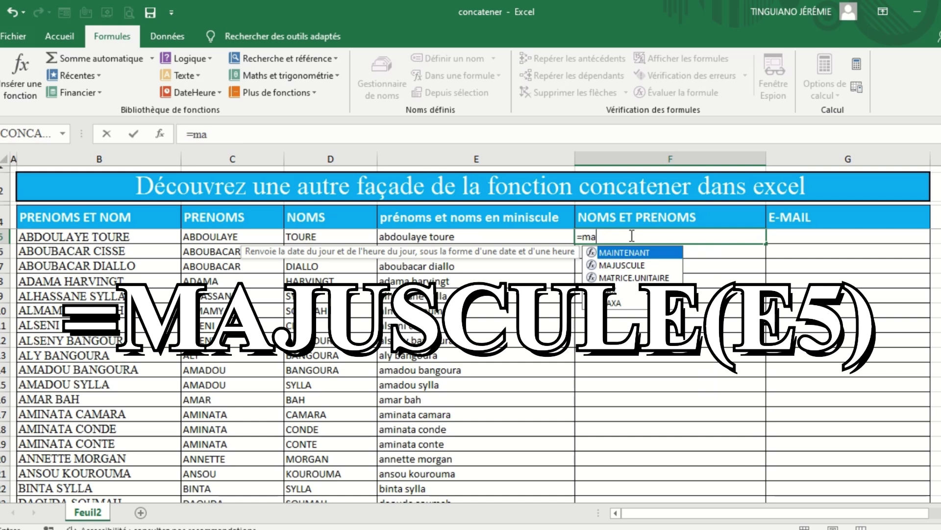
double_click(622, 264)
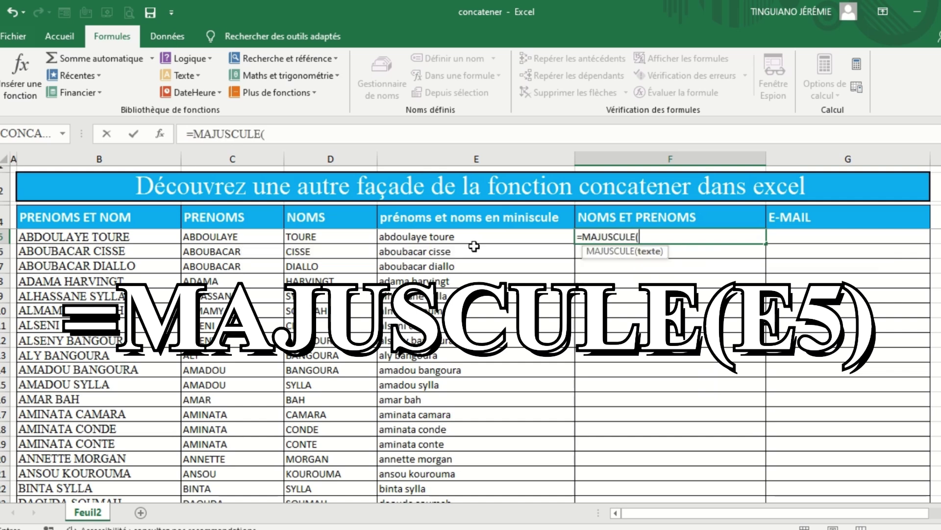
click(448, 236)
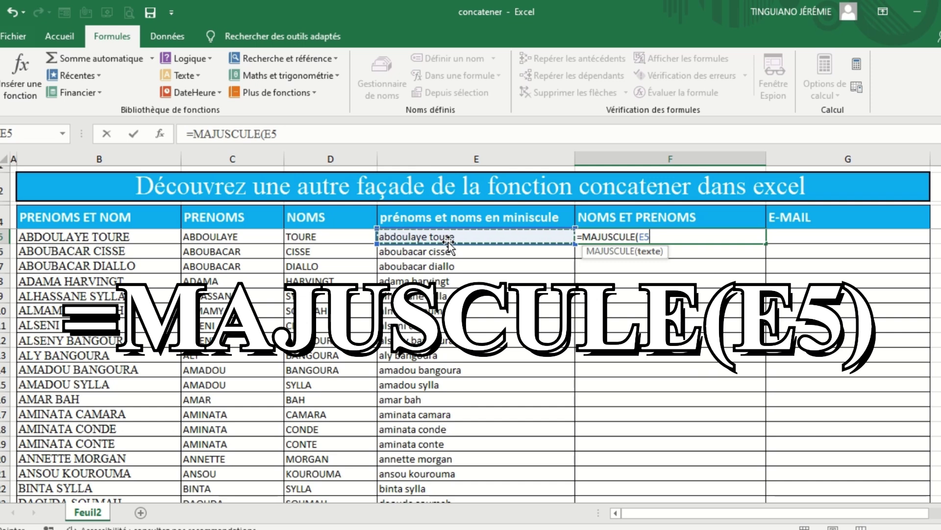
key(Return)
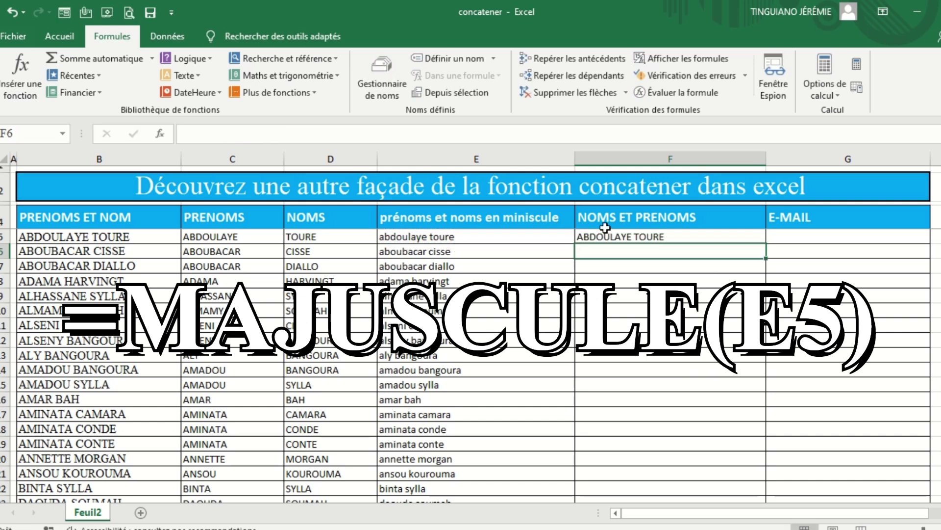
click(629, 235)
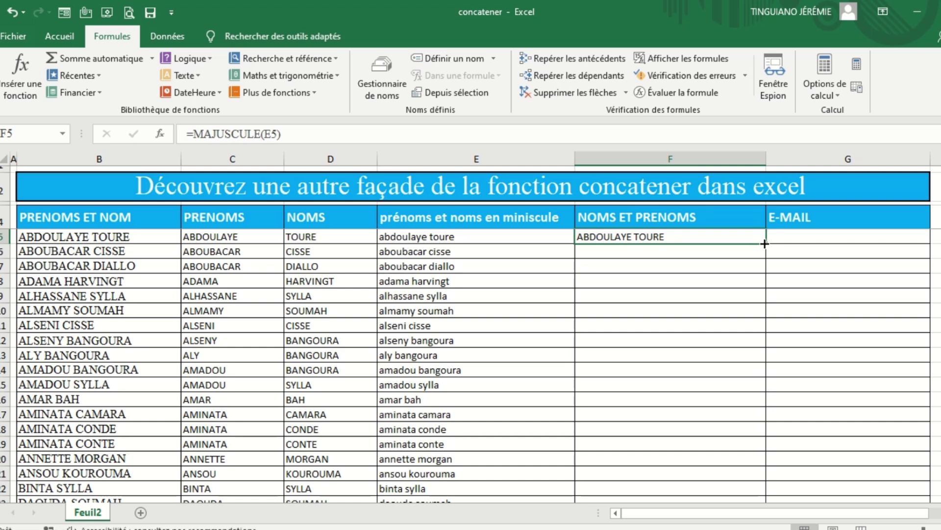
double_click(765, 244)
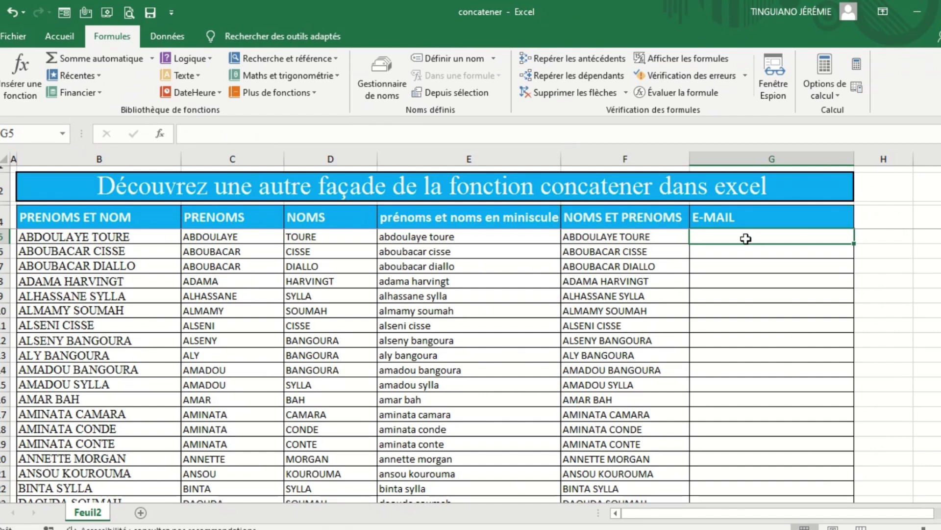
Insert a CONCATENER function in G5 with GAUCHE(C5;1) as its first text argument.
click(178, 76)
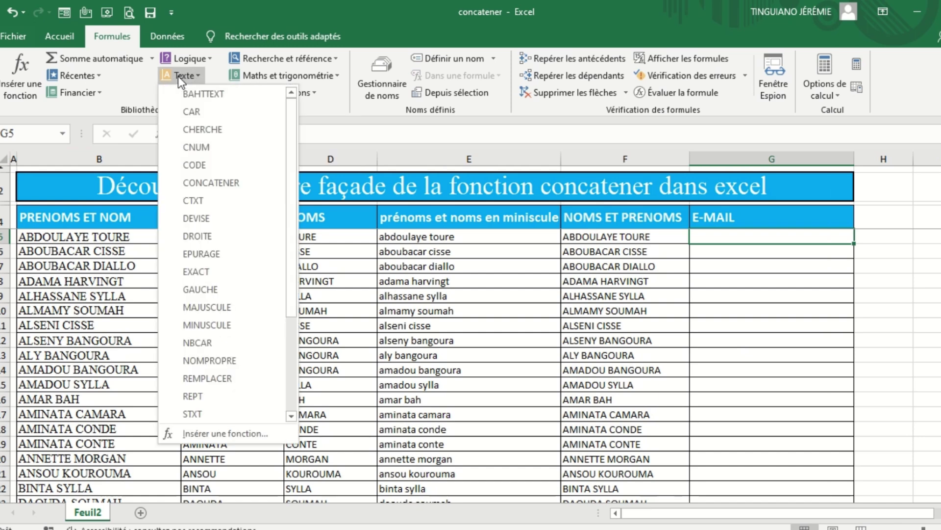
click(219, 182)
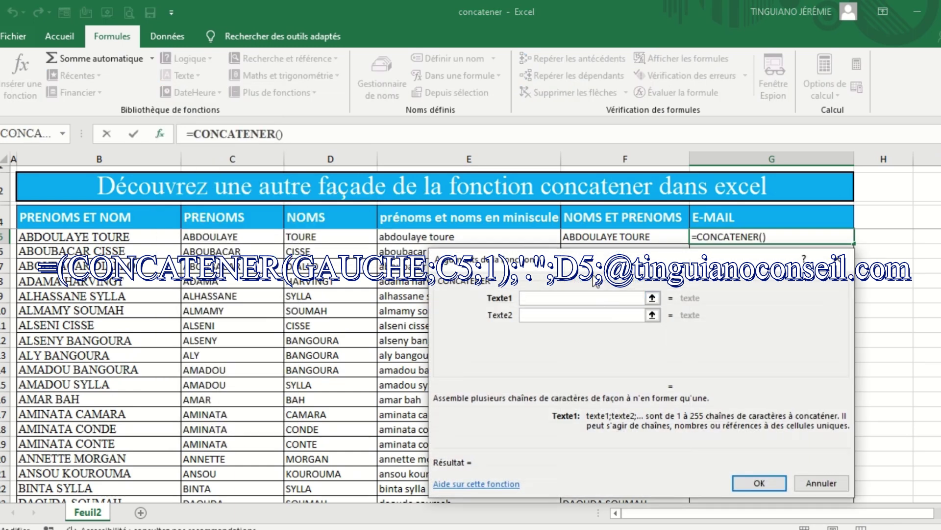
drag(590, 261, 634, 270)
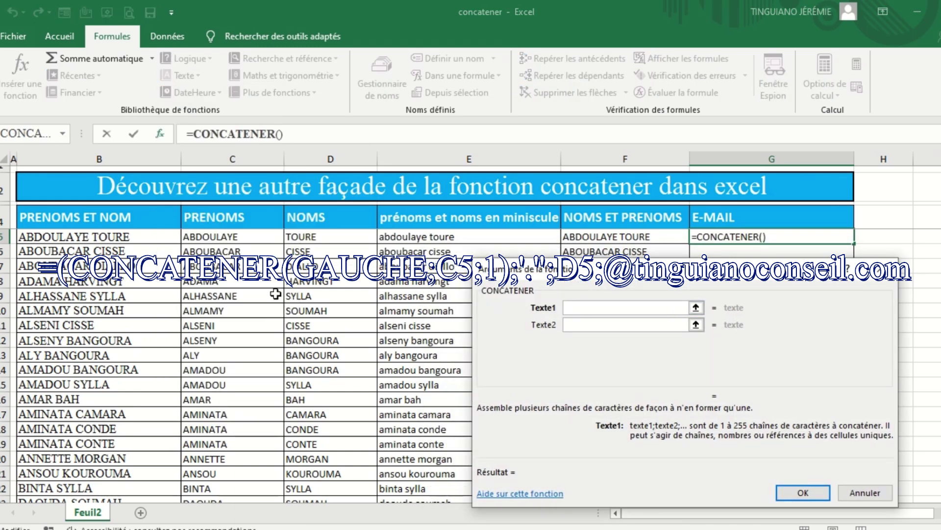
click(239, 237)
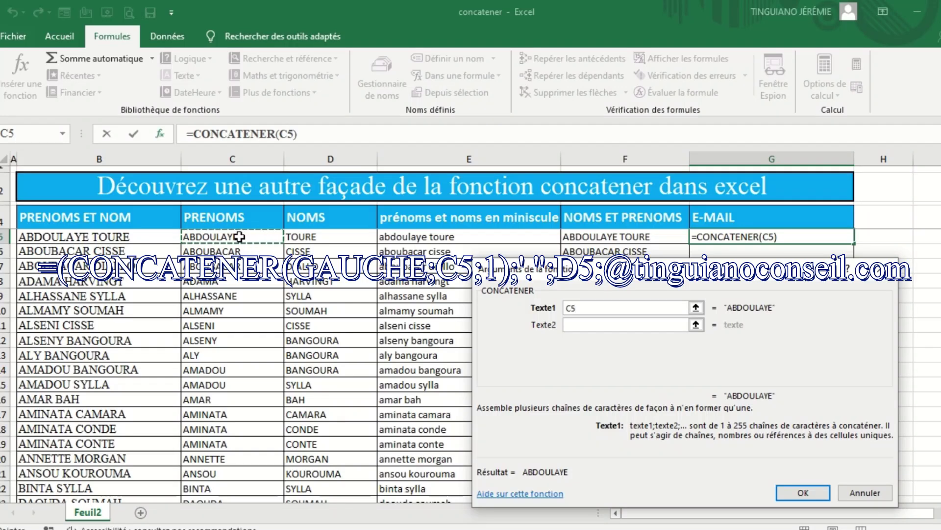
click(568, 307)
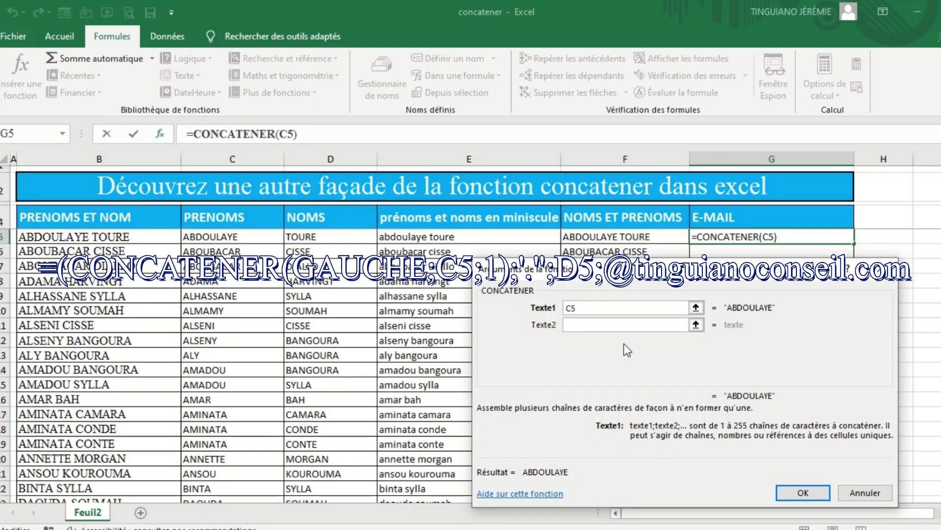
text(GAUCHE)
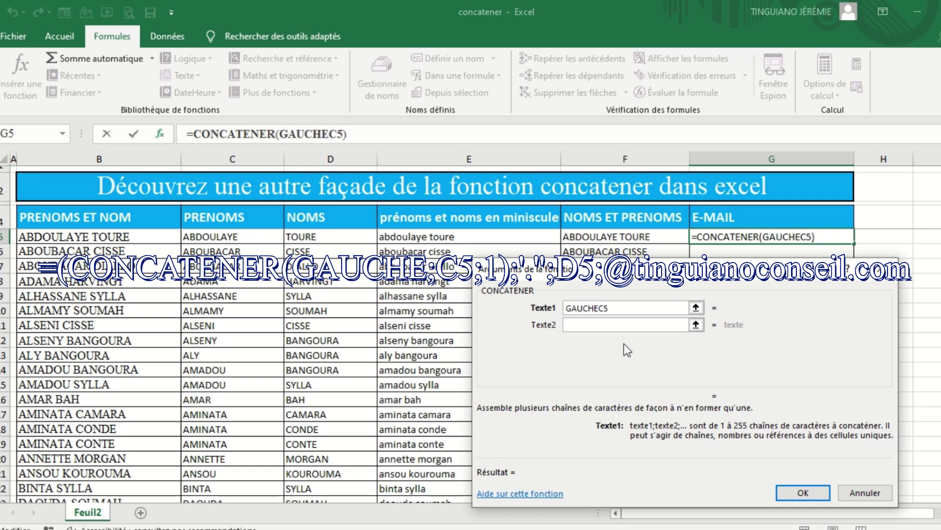
text(()
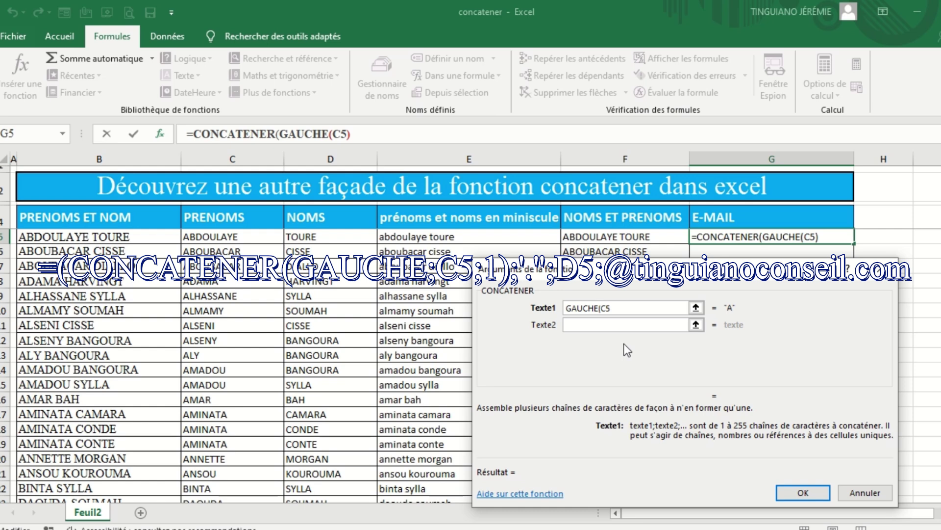
click(624, 309)
text(;1))
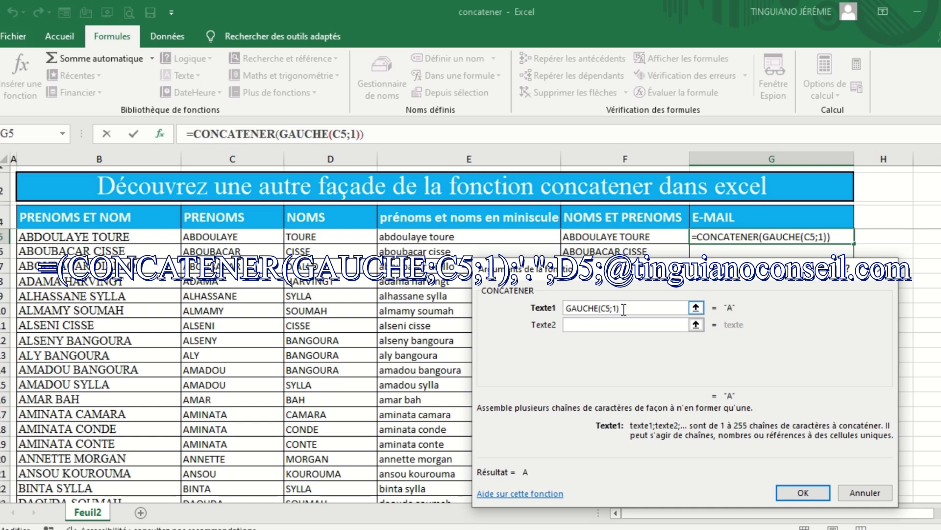
Add "." as the second text argument of the G5 function and D5 as the third.
click(595, 325)
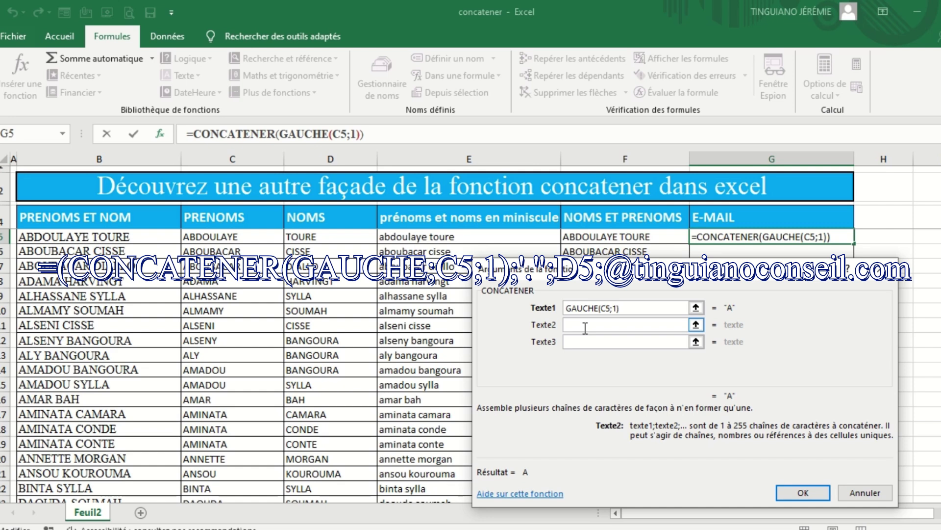
text(.)
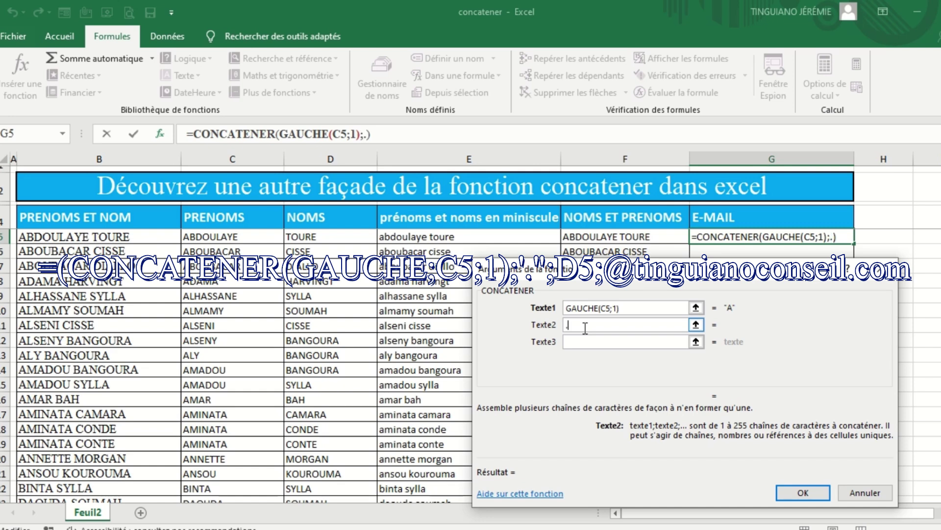
click(583, 341)
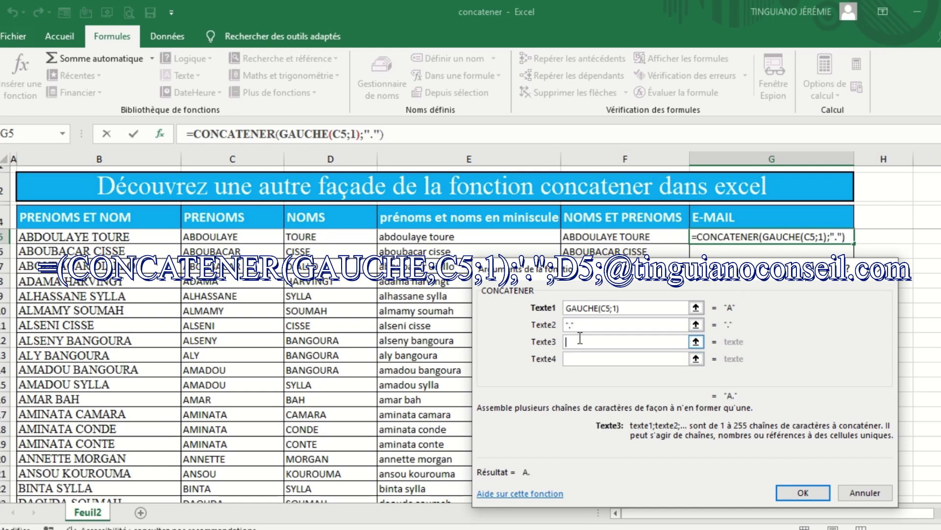
click(329, 236)
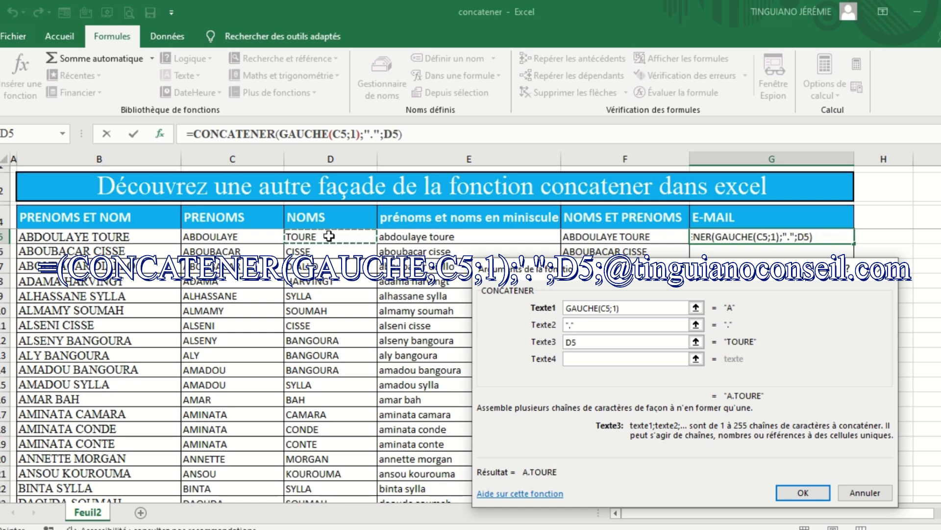
click(591, 363)
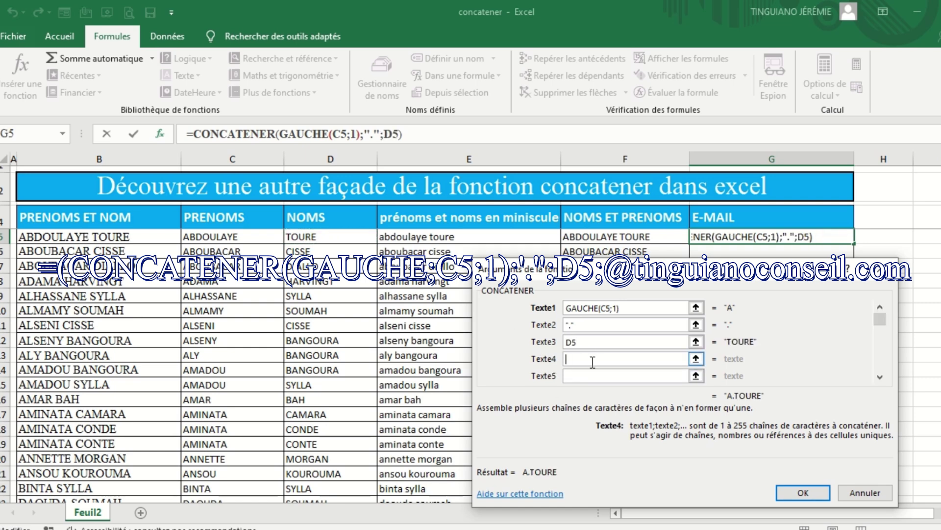
text(@)
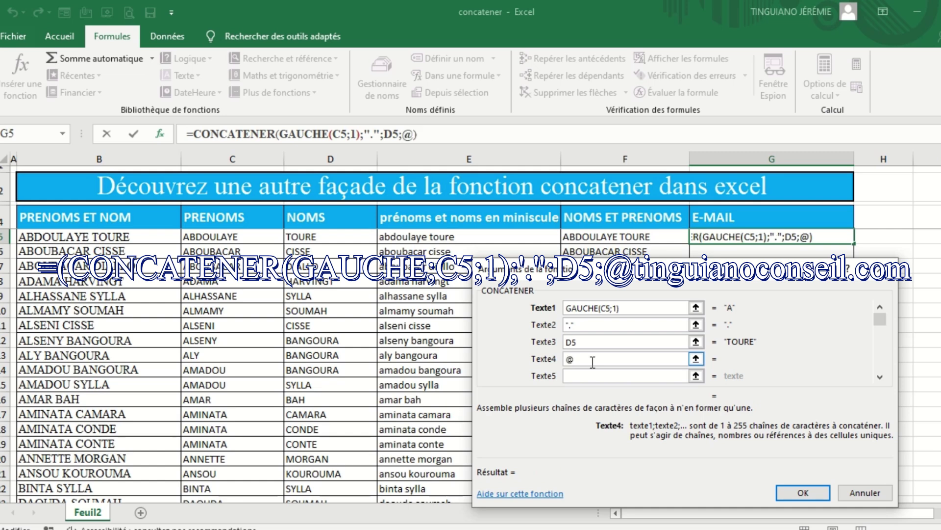
text(tinguiano)
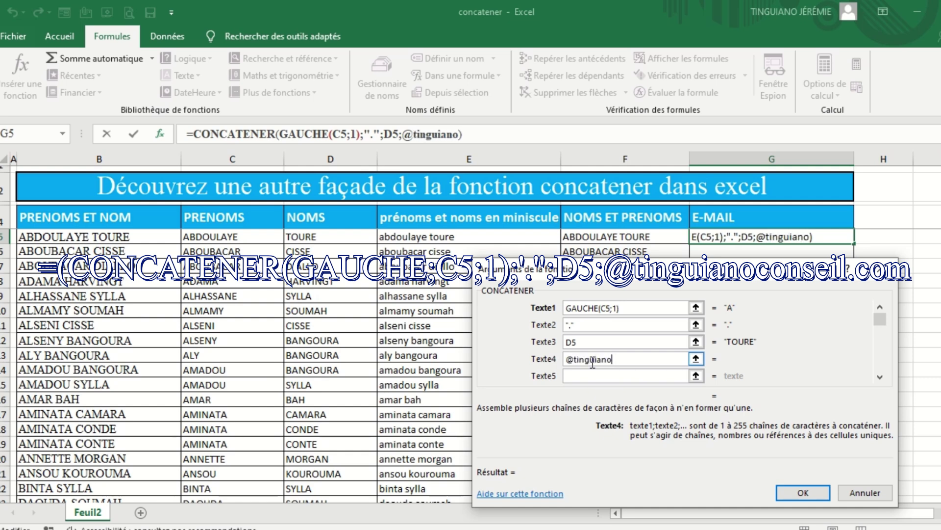
text(conseil)
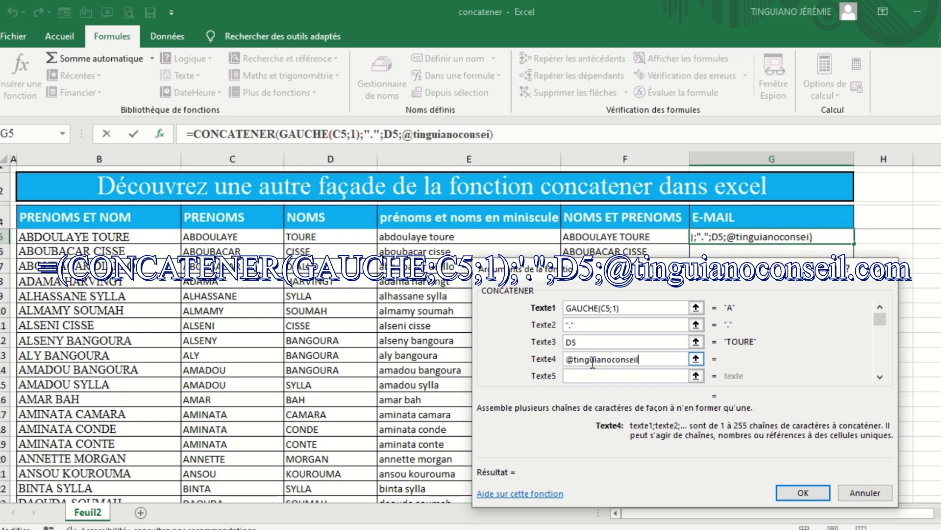
text(.com)
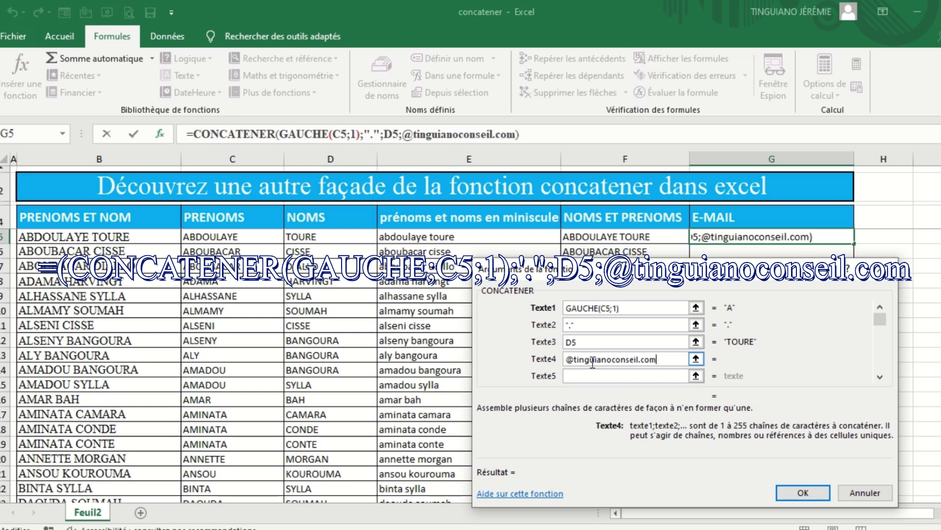
click(803, 493)
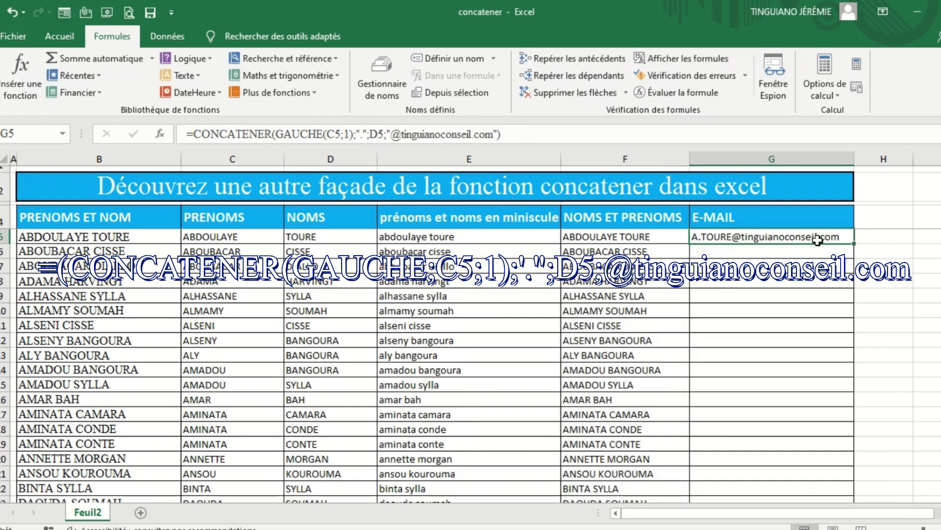
double_click(856, 243)
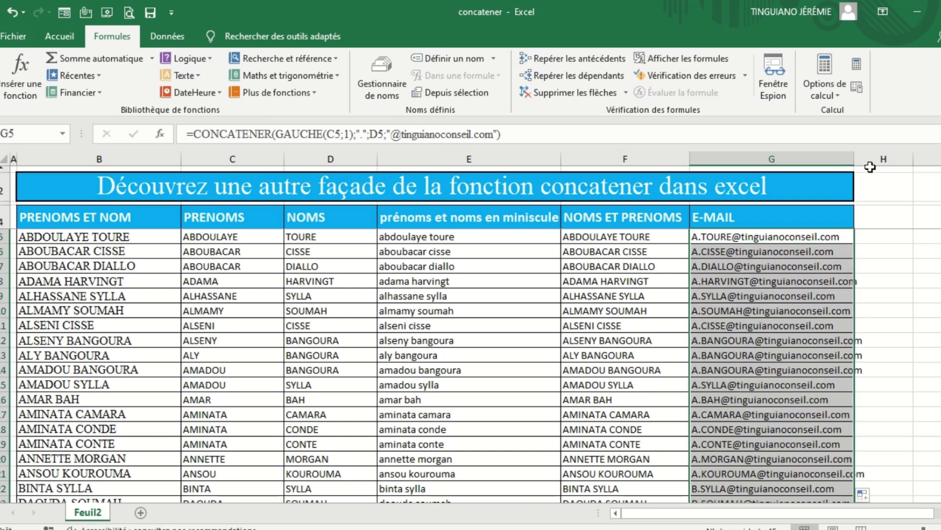
click(854, 159)
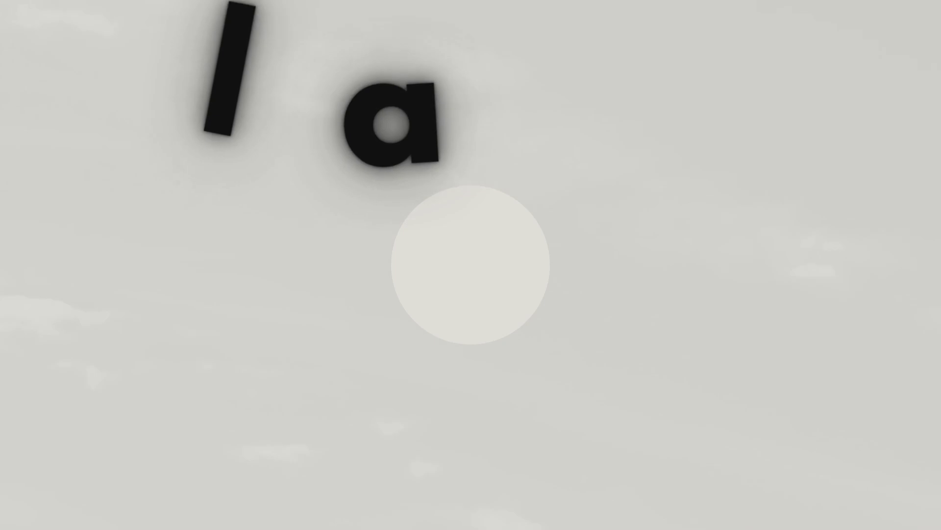